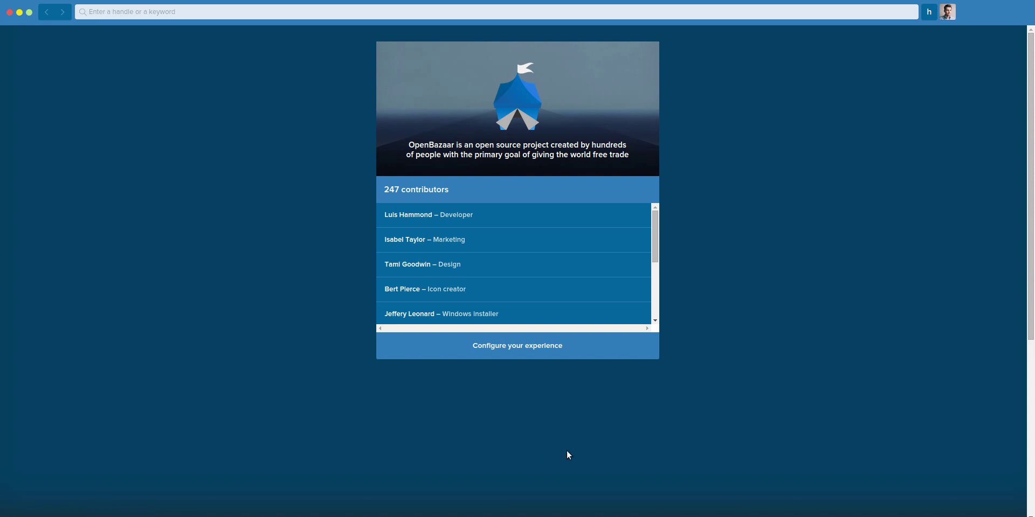
- Accept the country, currency and time zone defaults, skipping the bitcoin address and handle
click(596, 350)
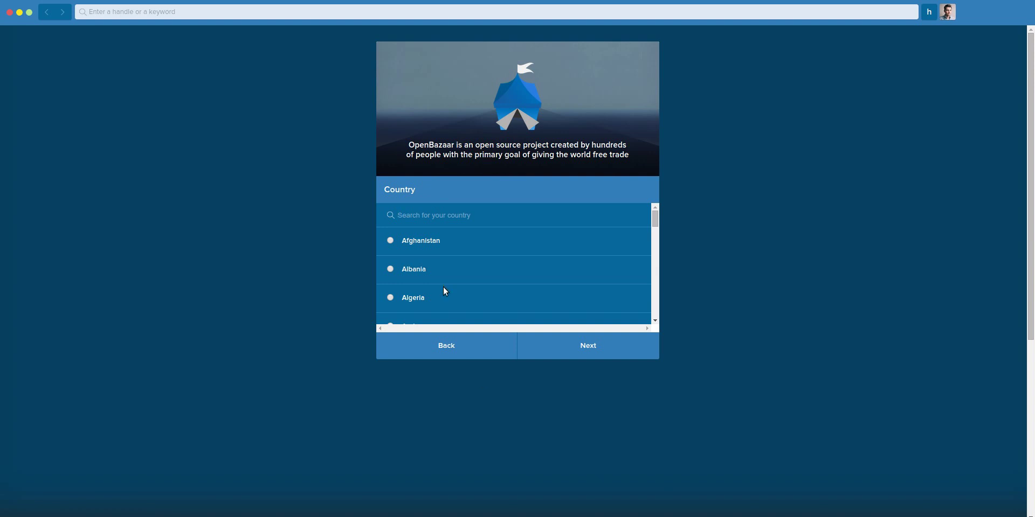
click(571, 340)
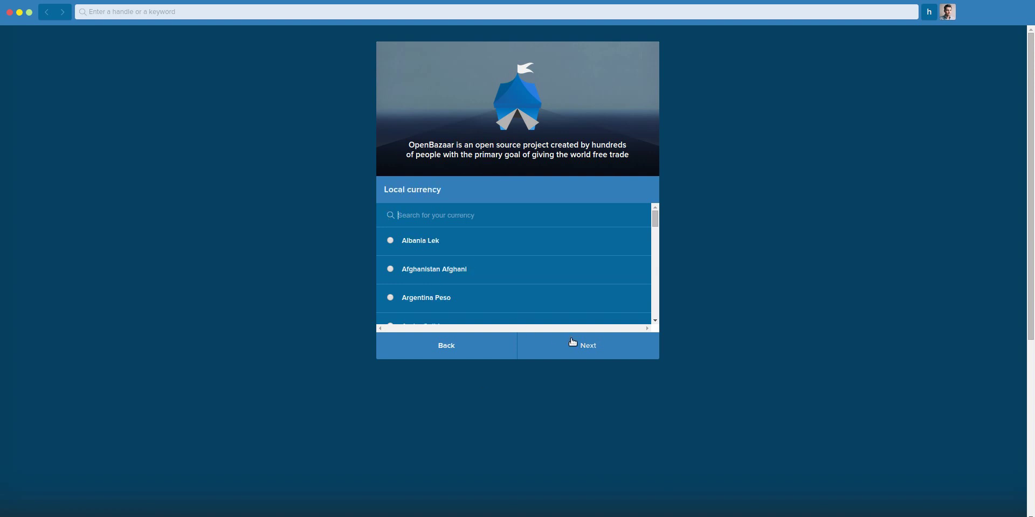
click(571, 341)
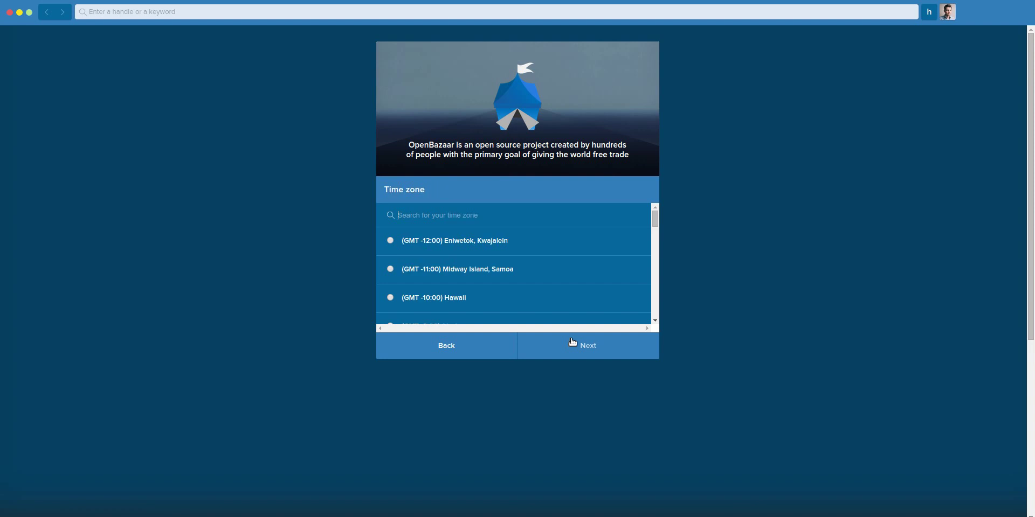
click(571, 342)
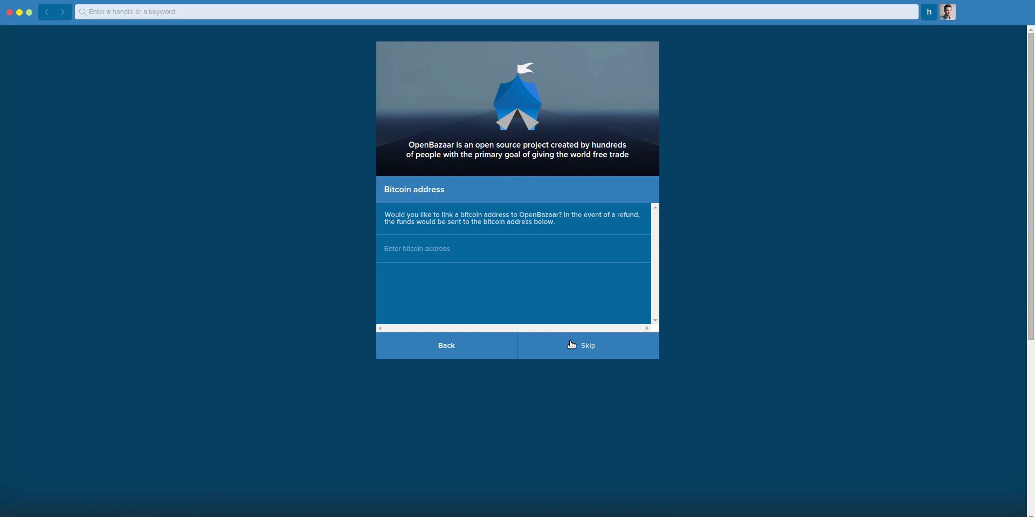
click(570, 341)
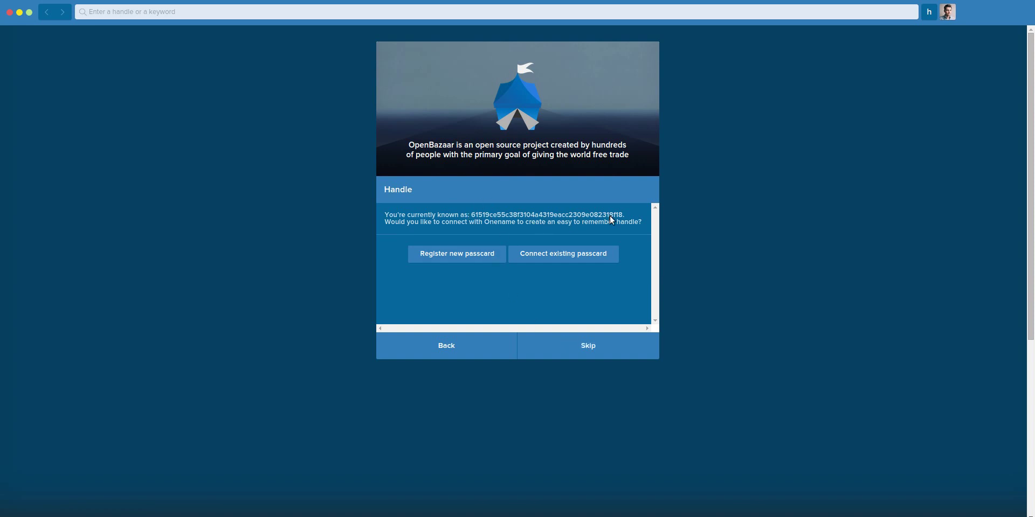
click(592, 346)
- Set owls.jpg as the avatar picture
click(528, 299)
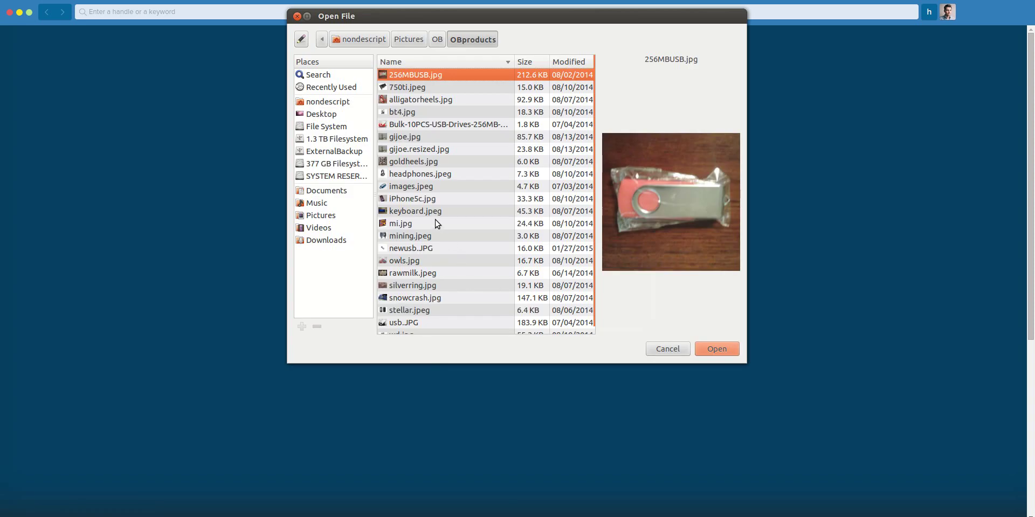
scroll(413, 123, down, 1)
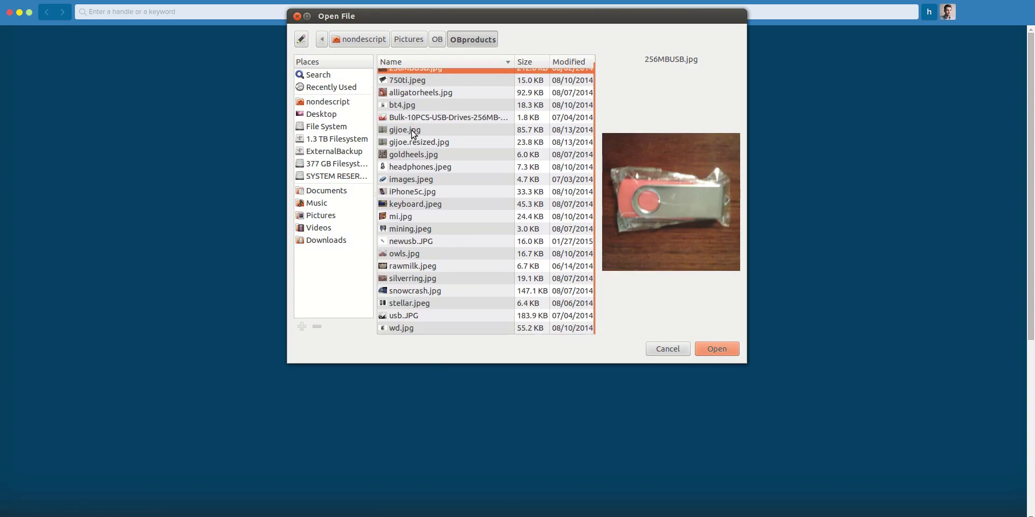
click(420, 255)
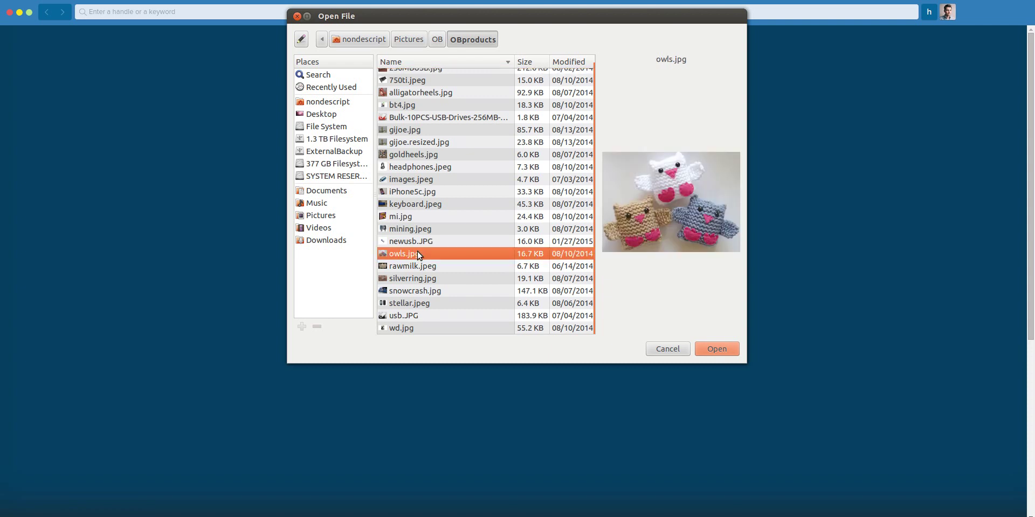
click(704, 355)
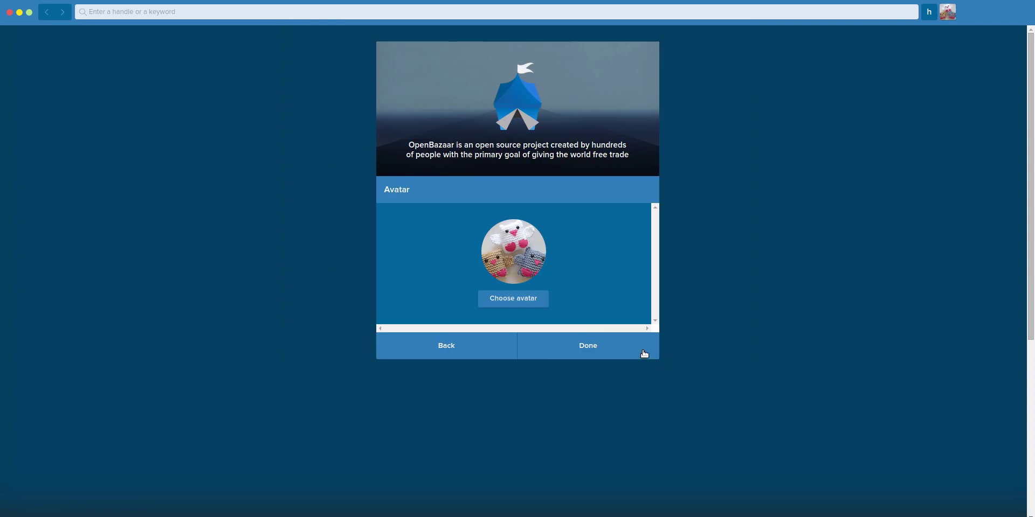
- Finish setup, scroll through the item listings, view Stores, then return to Items
click(606, 349)
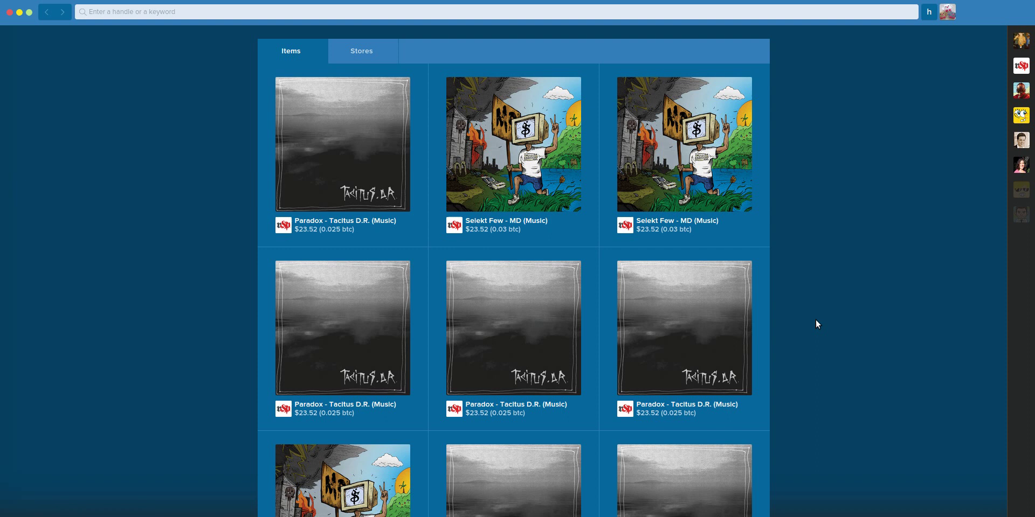
scroll(815, 323, down, 5)
scroll(814, 321, down, 2)
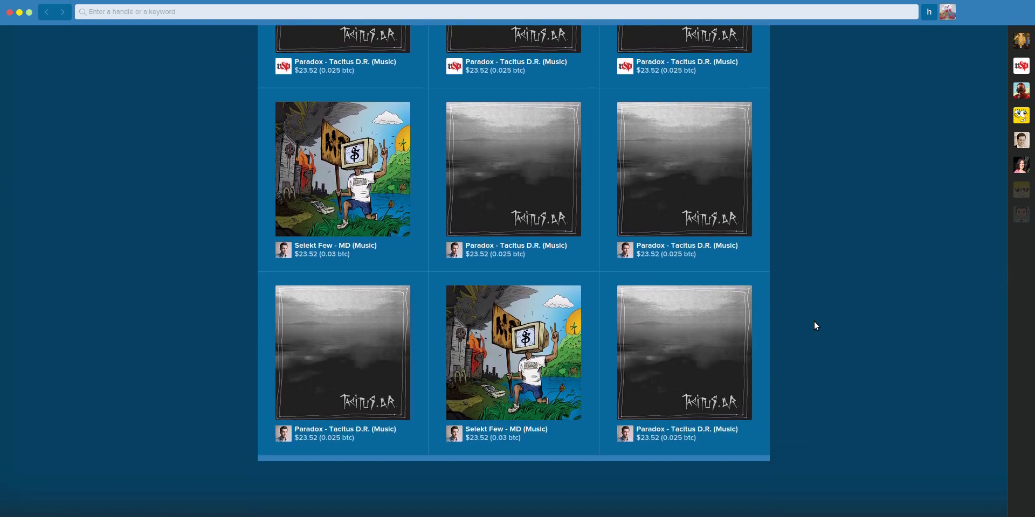
scroll(812, 322, up, 6)
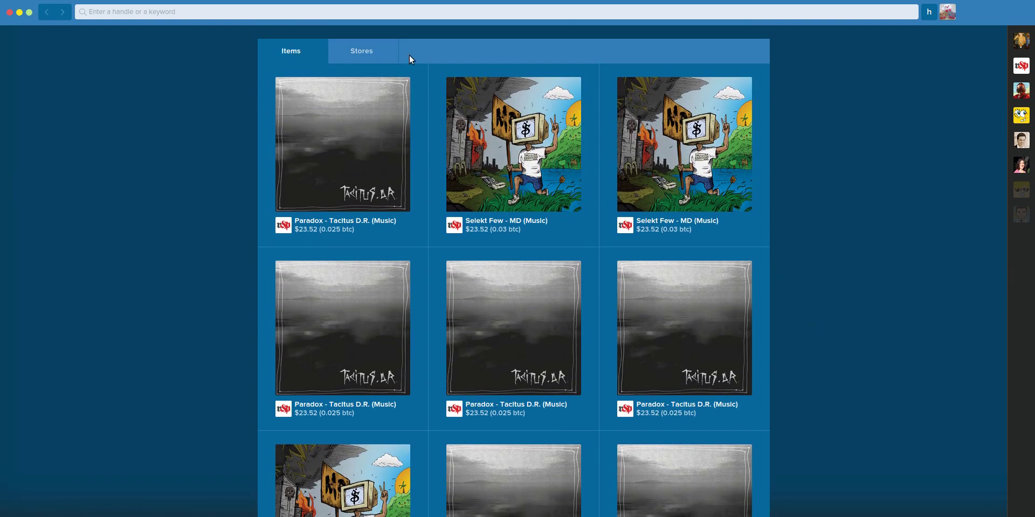
click(369, 51)
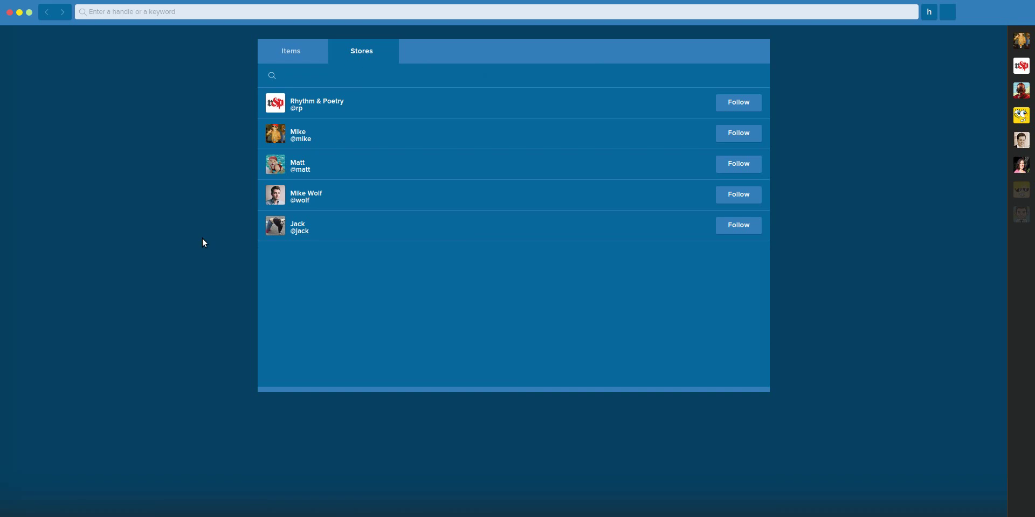
click(302, 53)
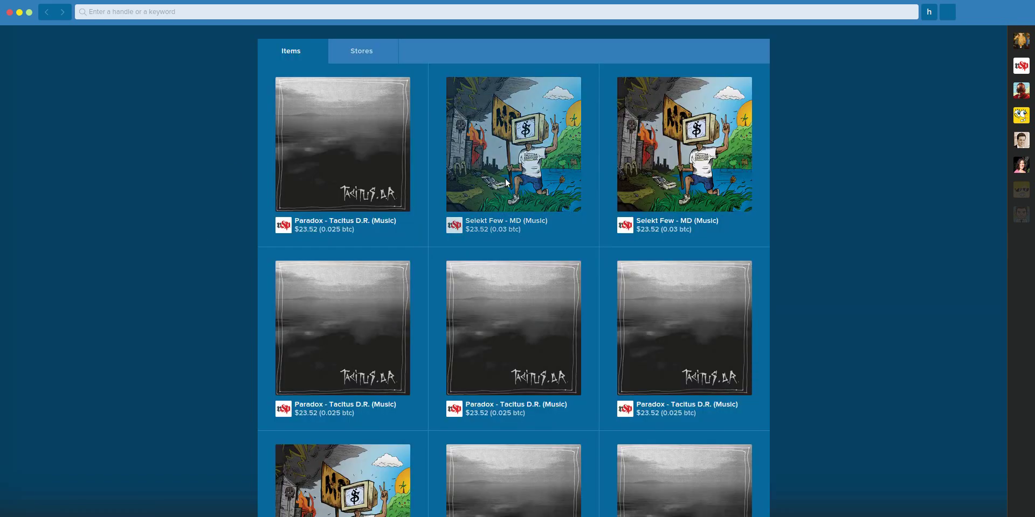
- Open Selekt Few - MD, browse the Rhythm & Poetry store, then open Paradox - Tacitus D.R
click(552, 216)
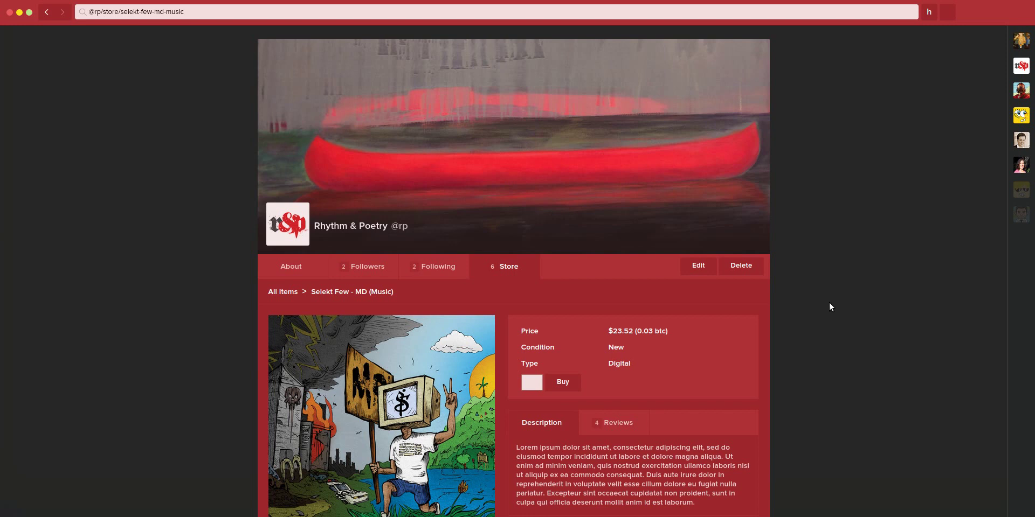
scroll(829, 304, down, 2)
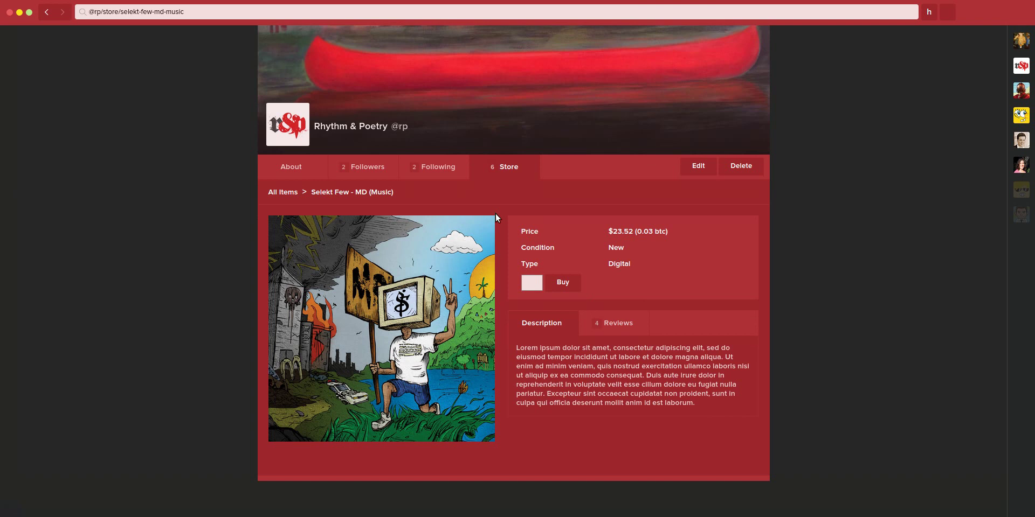
click(516, 171)
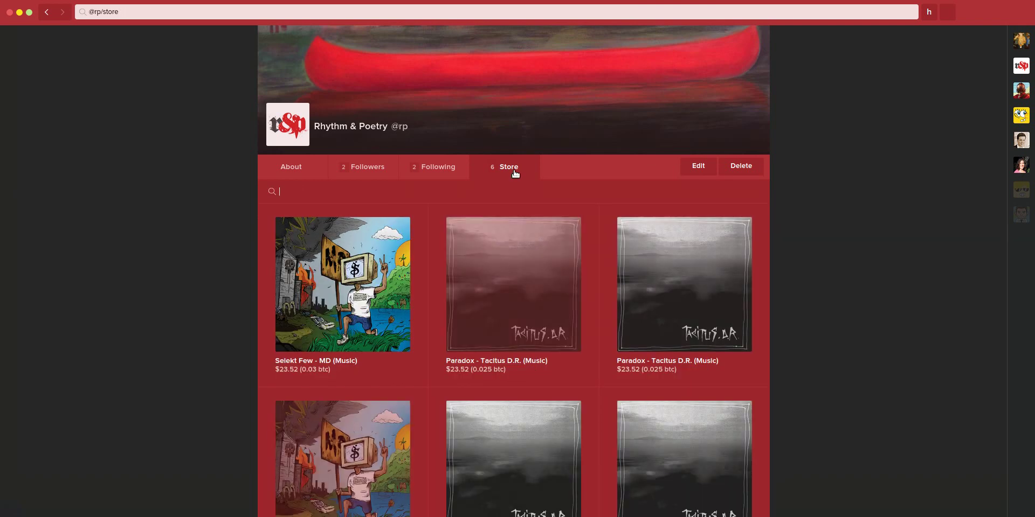
scroll(784, 302, down, 2)
scroll(789, 306, up, 4)
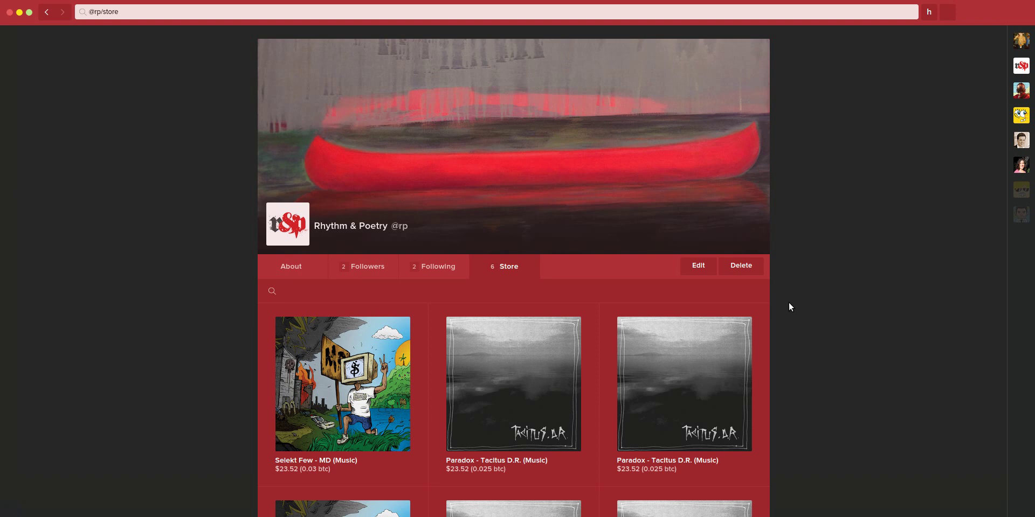
click(519, 366)
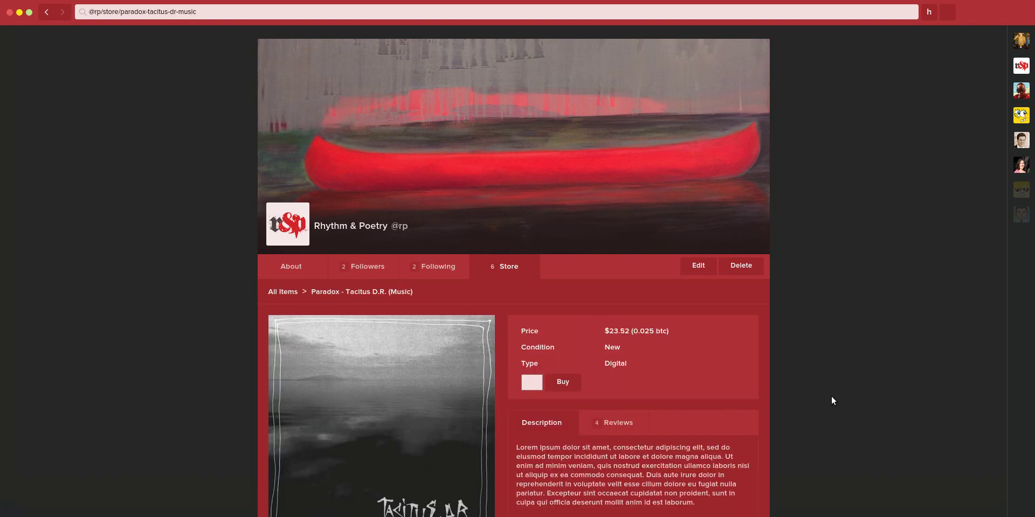
scroll(632, 360, down, 2)
- Buy the Paradox album with Moderated payment and the confirmed shipping address, reaching the .00286 btc request
click(564, 268)
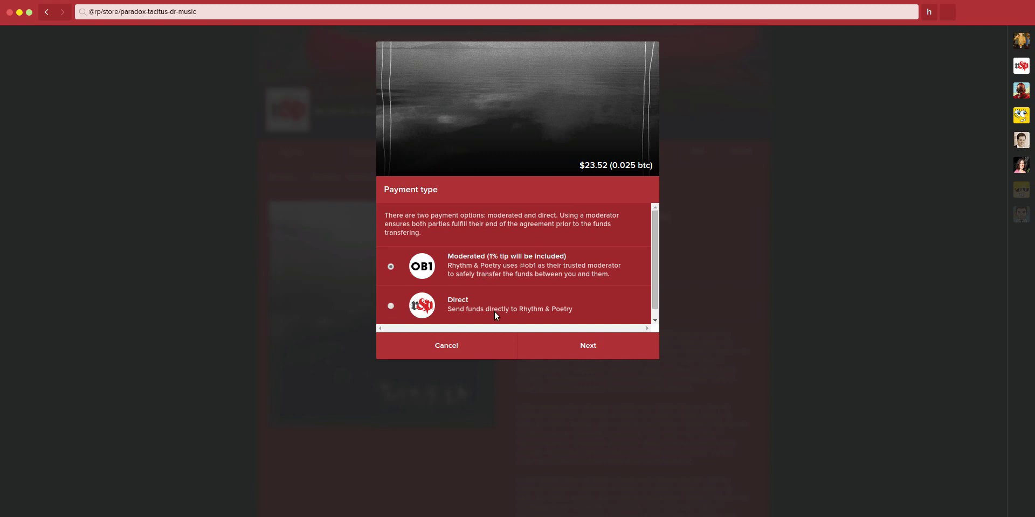
click(568, 345)
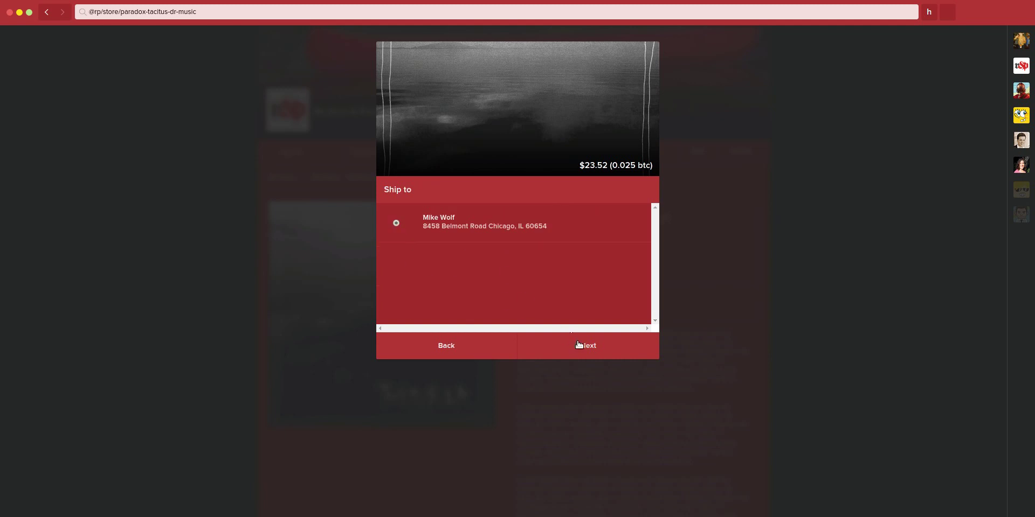
click(577, 345)
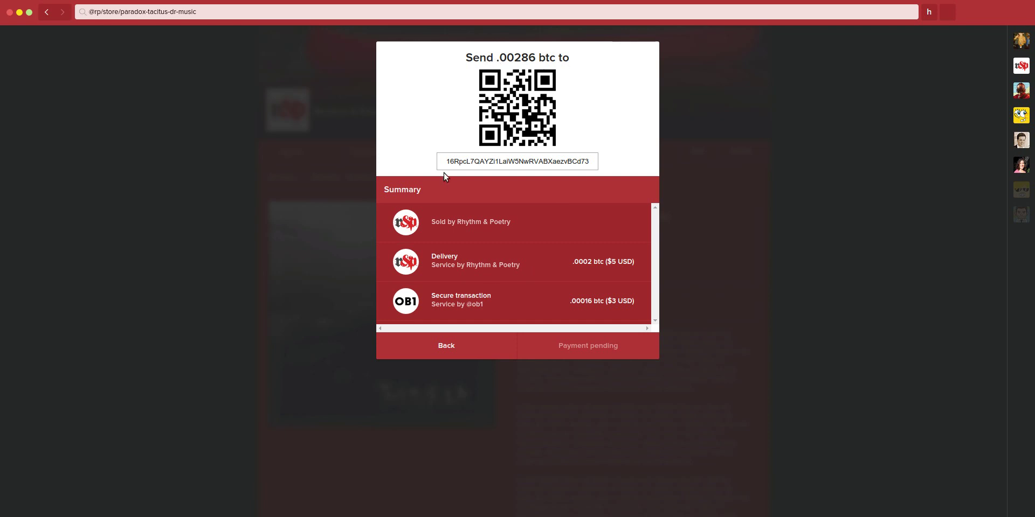
click(842, 332)
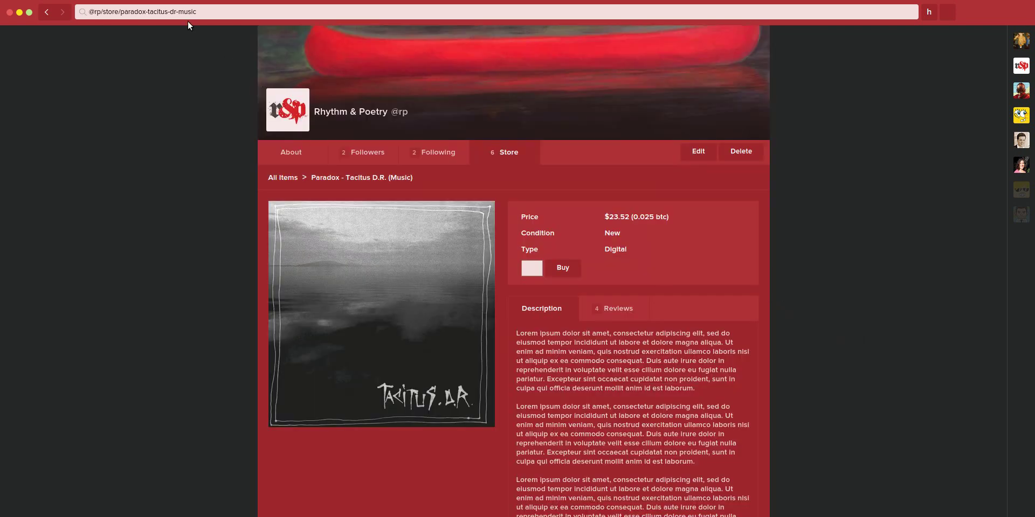
drag(198, 12, 94, 15)
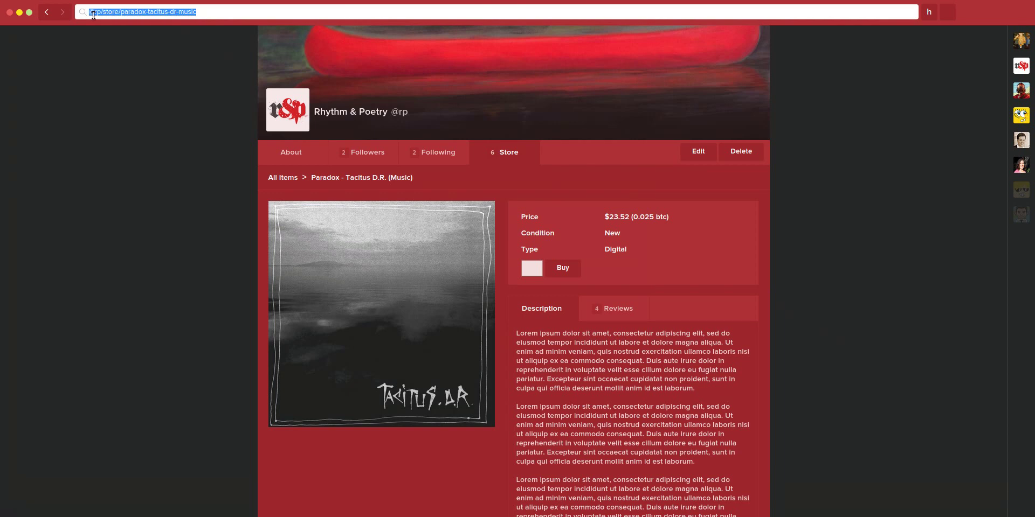
key(BackSpace)
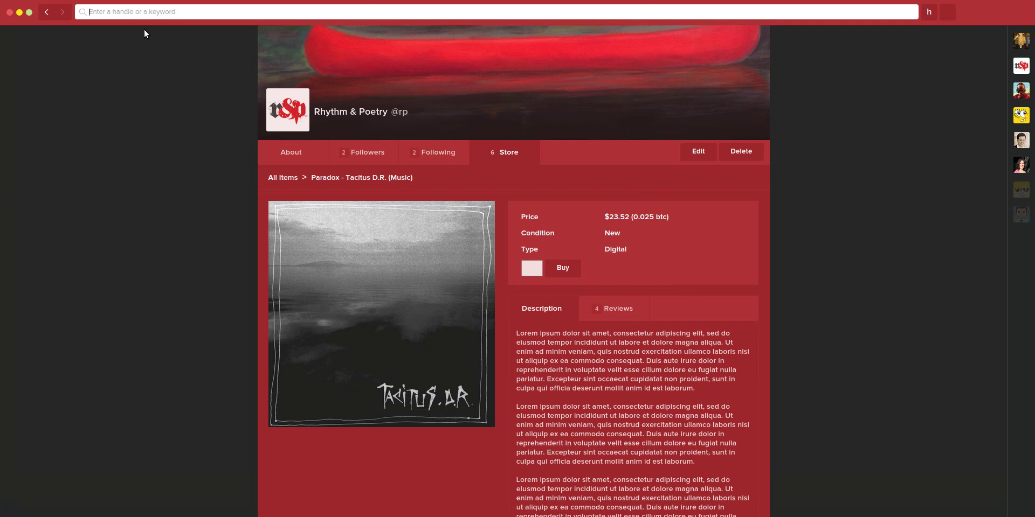
text(@wolf)
key(Return)
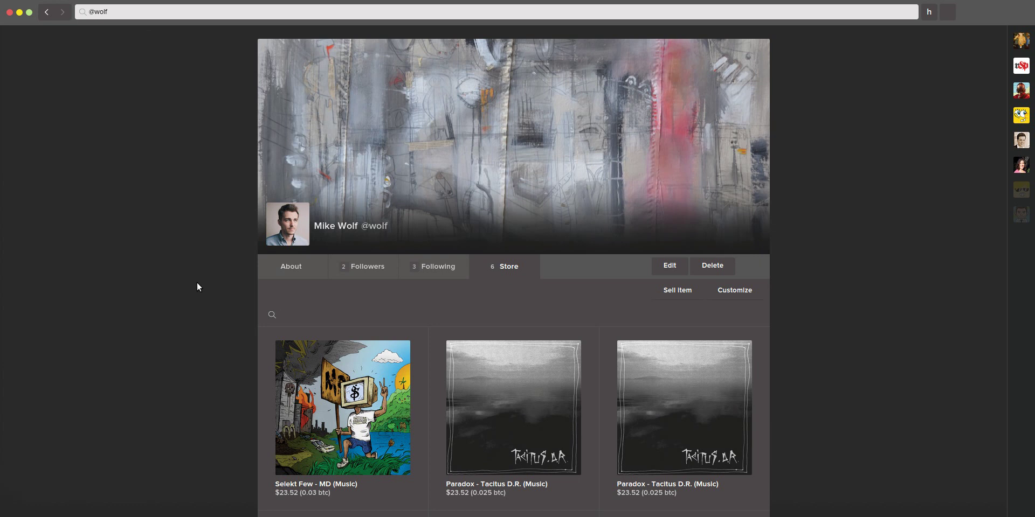
- Filter the store's items by 'par', clear the filter, then switch to Customize page mode
scroll(197, 283, down, 5)
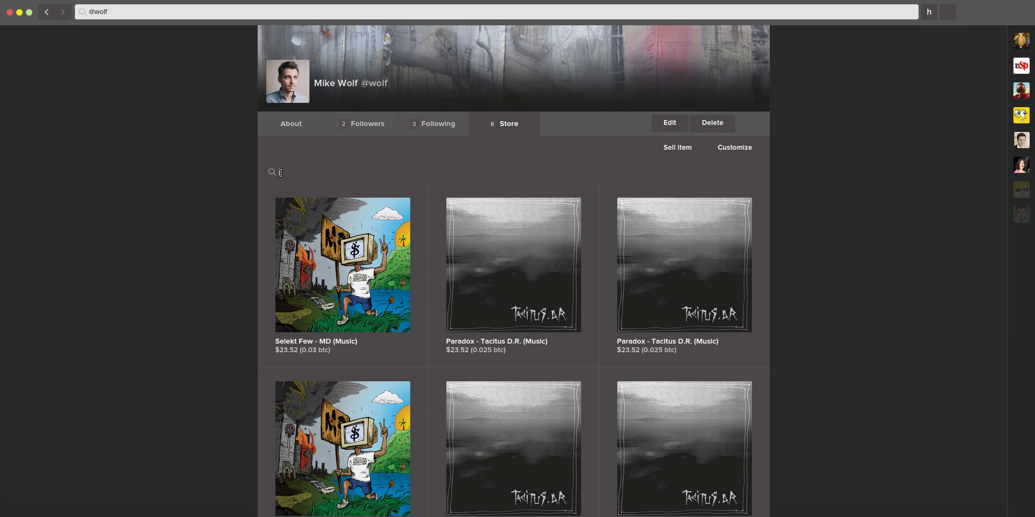
click(281, 172)
text(par)
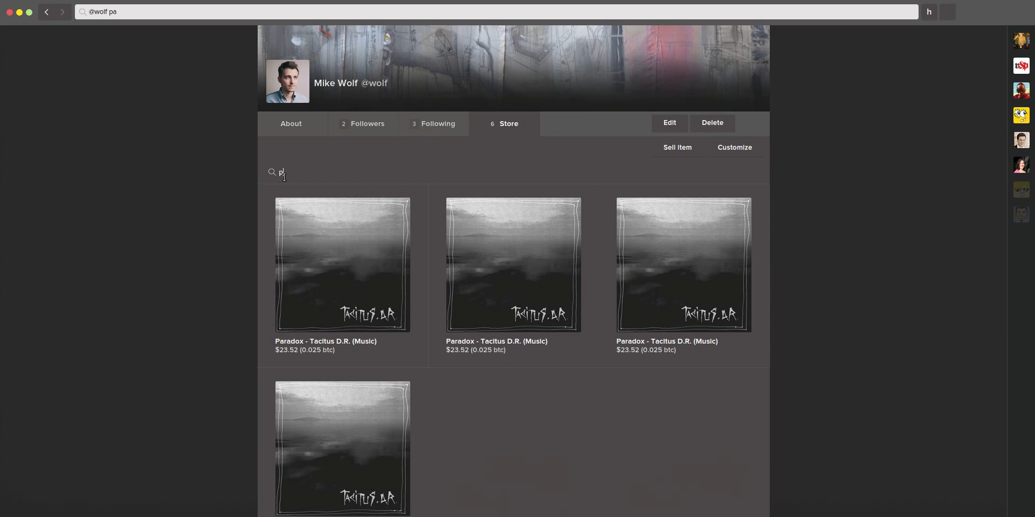
key(BackSpace)
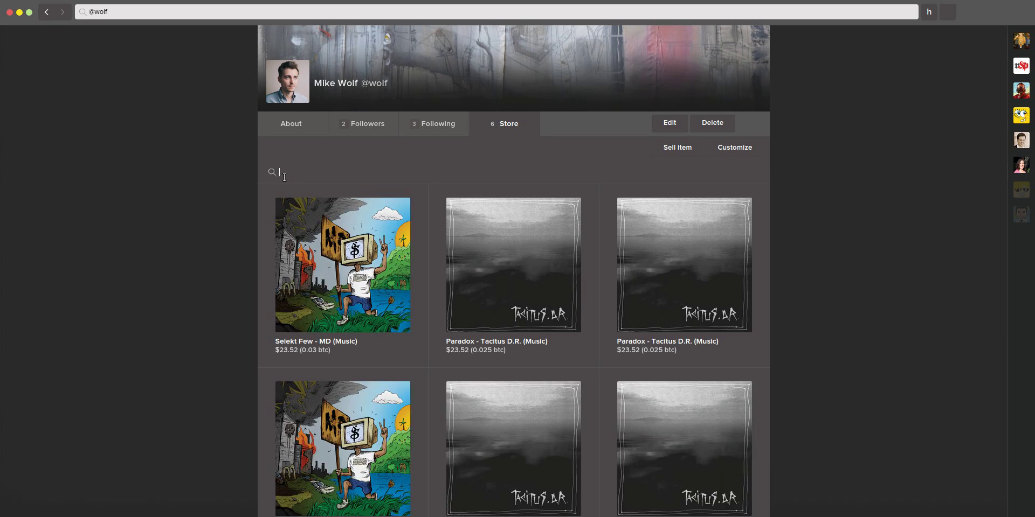
scroll(794, 242, up, 5)
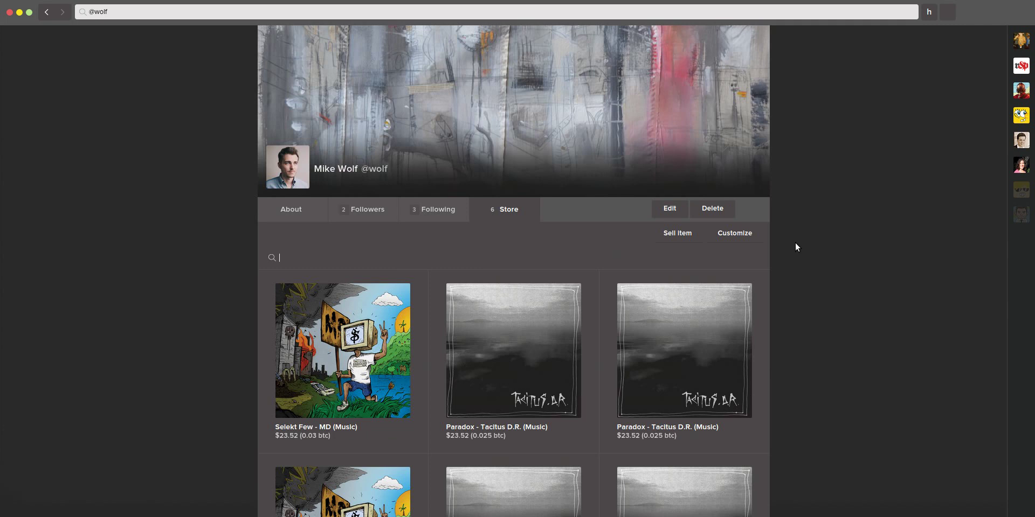
click(955, 16)
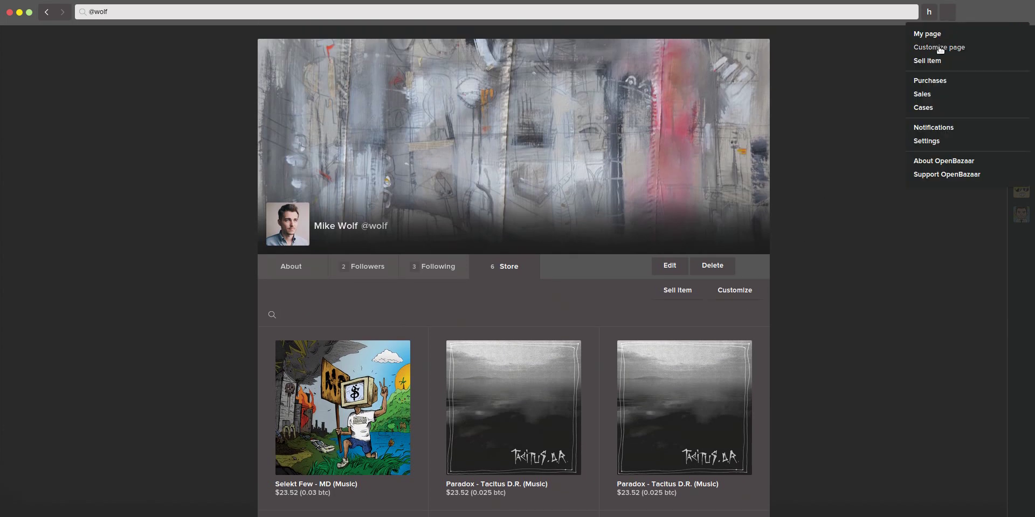
click(940, 48)
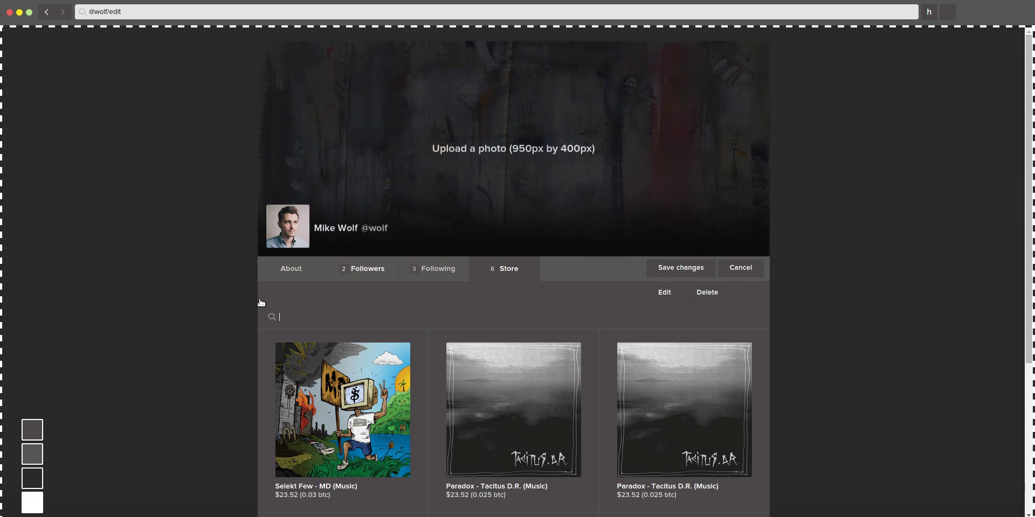
- Try out label colours and set the label colour back to white
mouse_move(382, 349)
click(34, 502)
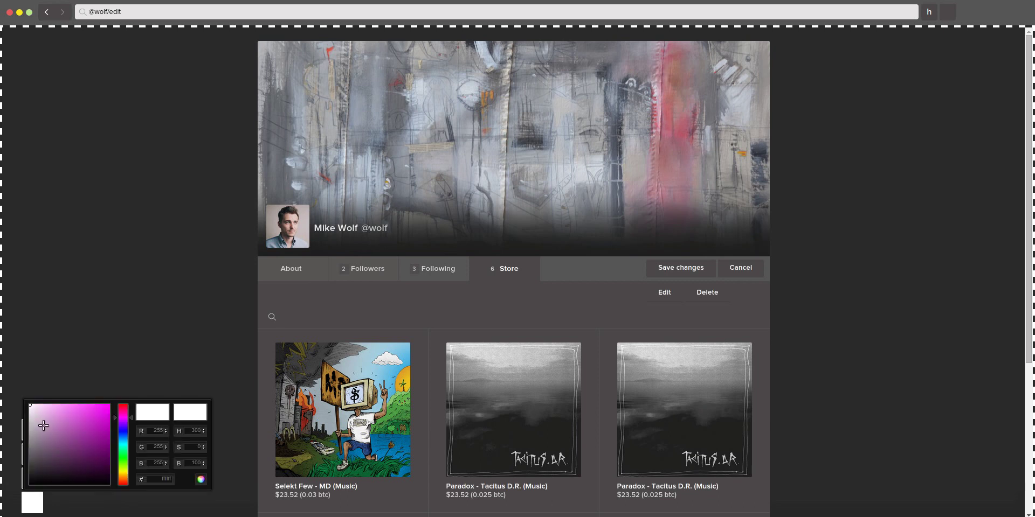
click(42, 446)
drag(42, 452, 28, 404)
click(50, 392)
- Make the panels dark red, the header and navigation bars red, and the background dark grey 333333
click(32, 435)
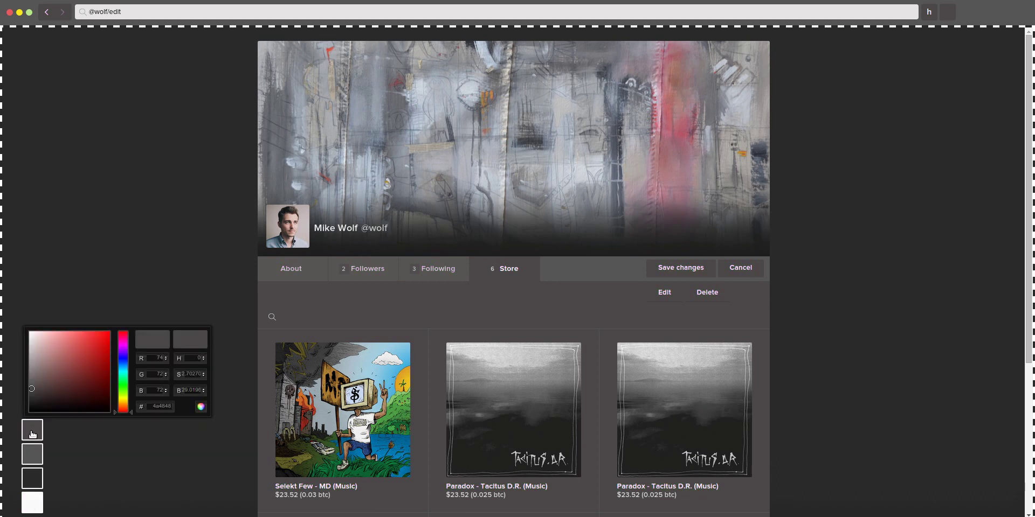
mouse_move(45, 396)
mouse_down()
mouse_move(34, 388)
mouse_move(70, 384)
mouse_move(31, 398)
mouse_up()
click(32, 454)
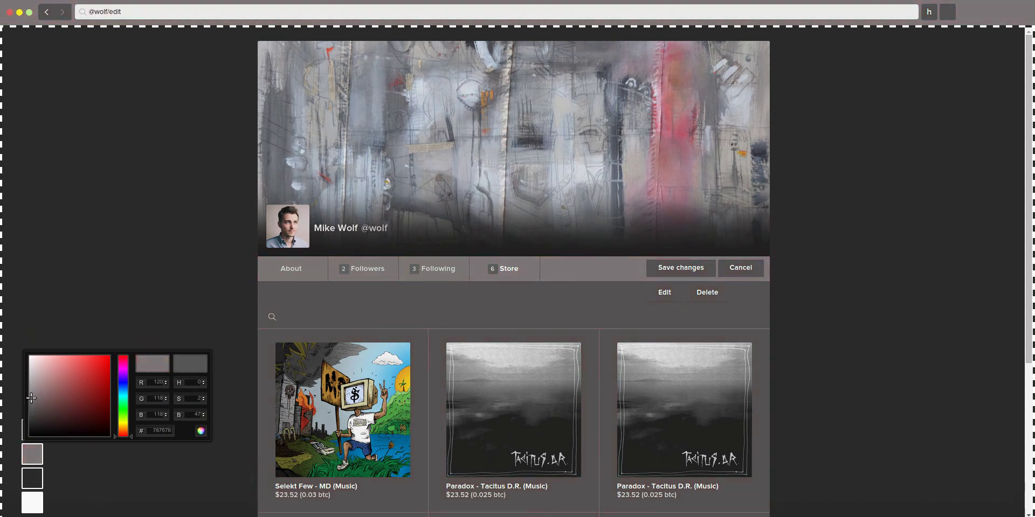
click(32, 479)
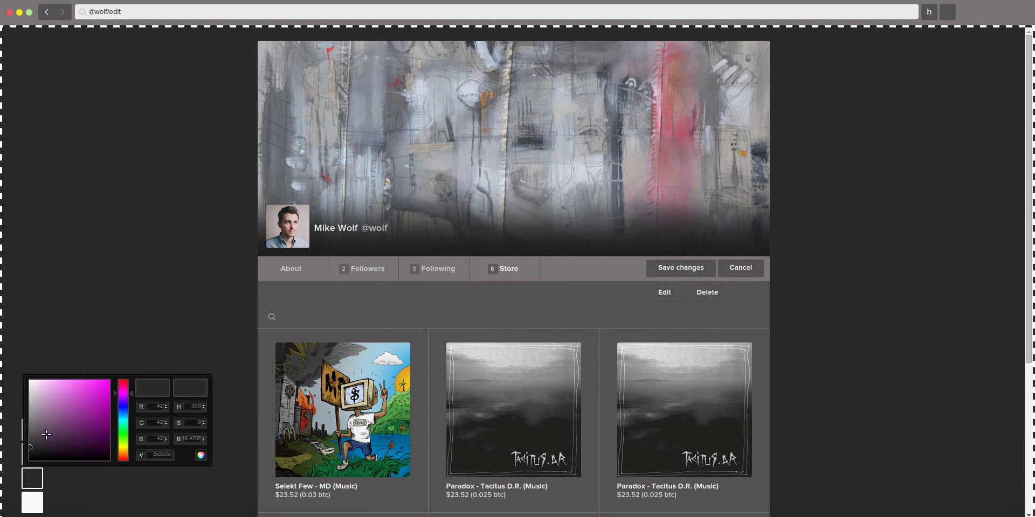
click(37, 443)
drag(54, 430, 29, 445)
- Save the customised store colours and start a new item listing
click(667, 267)
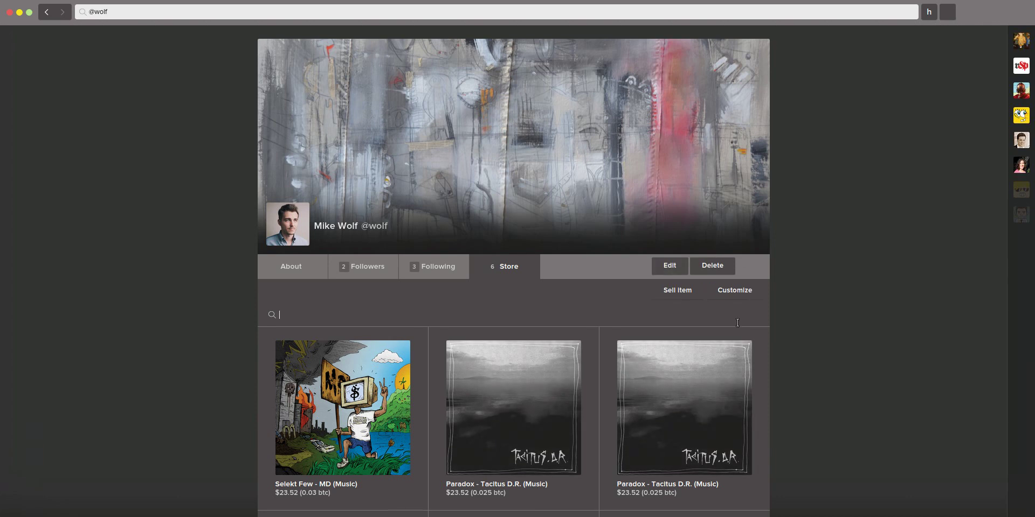
scroll(674, 300, down, 1)
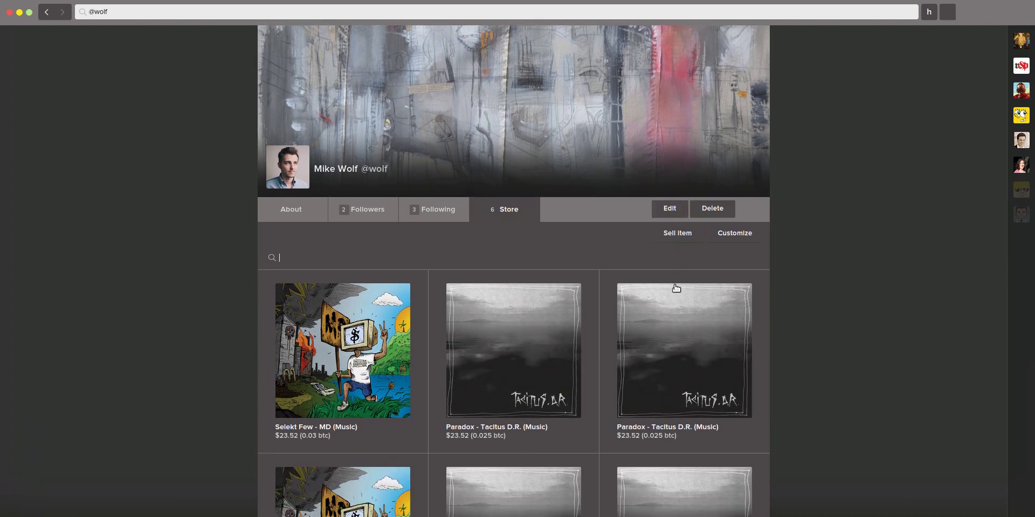
click(675, 232)
scroll(645, 276, down, 2)
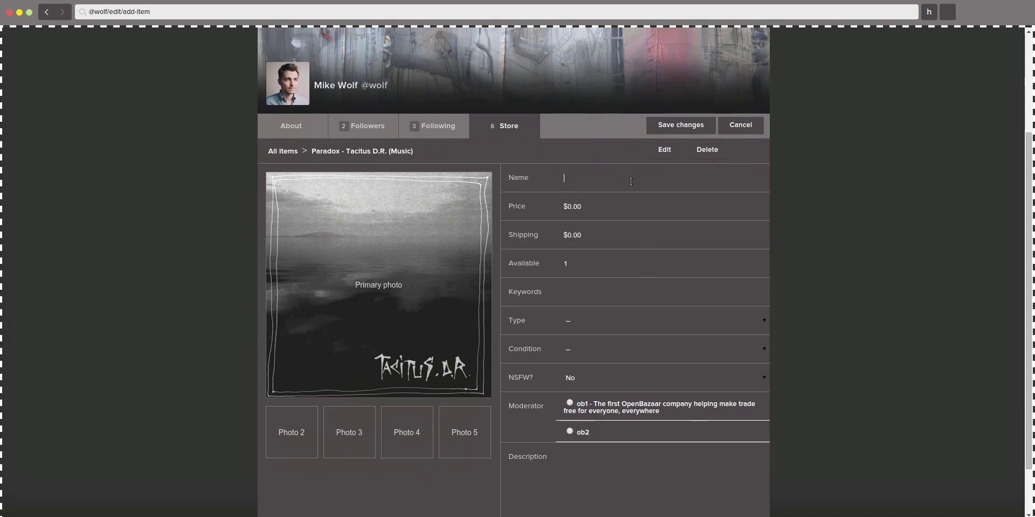
- Name the item 'USB drive' with keywords 'electronics, USB', type Physical, condition Used - excellent
text(USB drive)
click(582, 293)
text(electronics, USB)
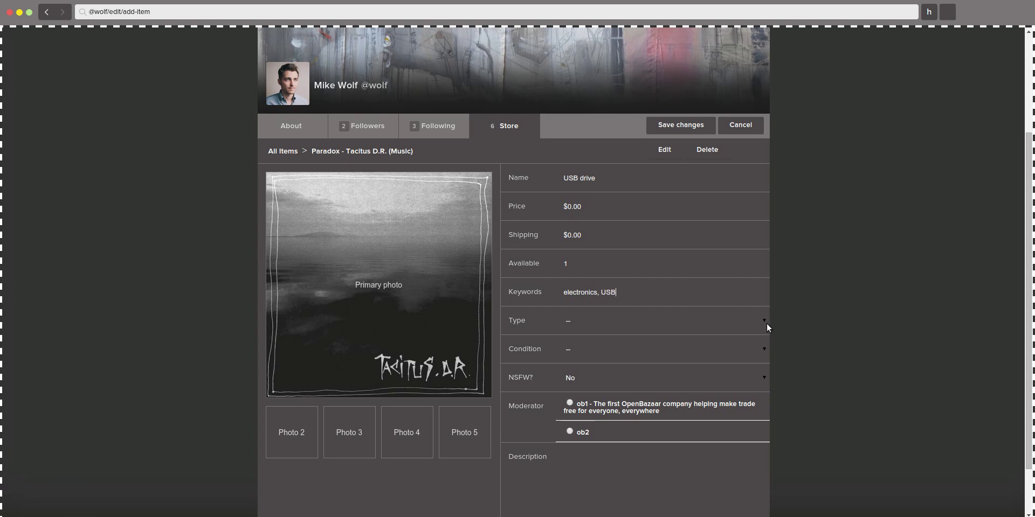
click(764, 322)
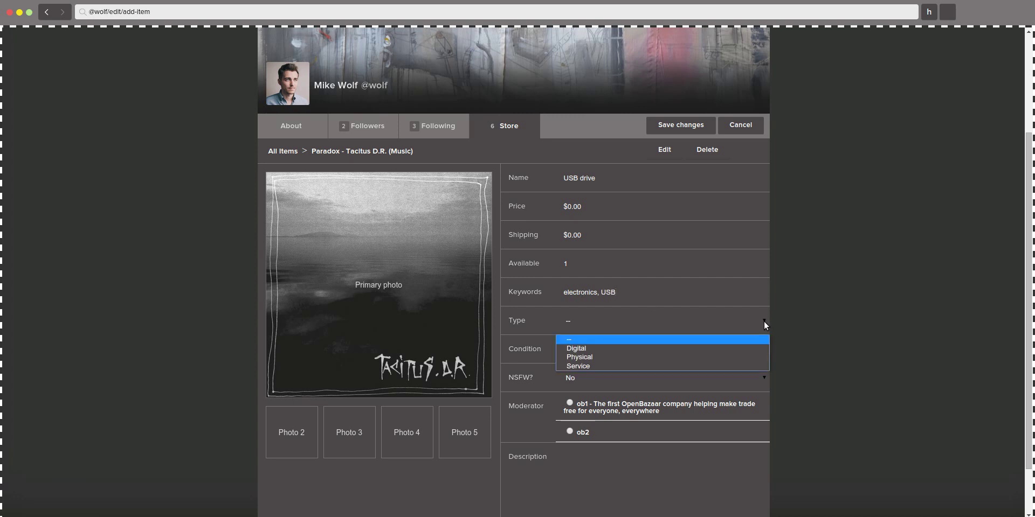
click(674, 357)
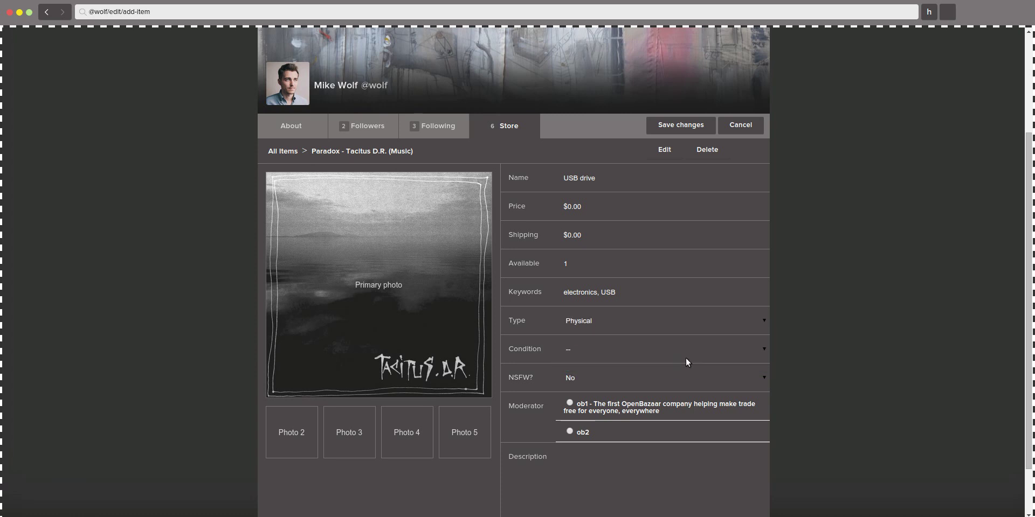
click(760, 353)
click(713, 386)
- Add 256MBUSB.jpg as the primary photo and save the USB drive listing
scroll(703, 374, down, 2)
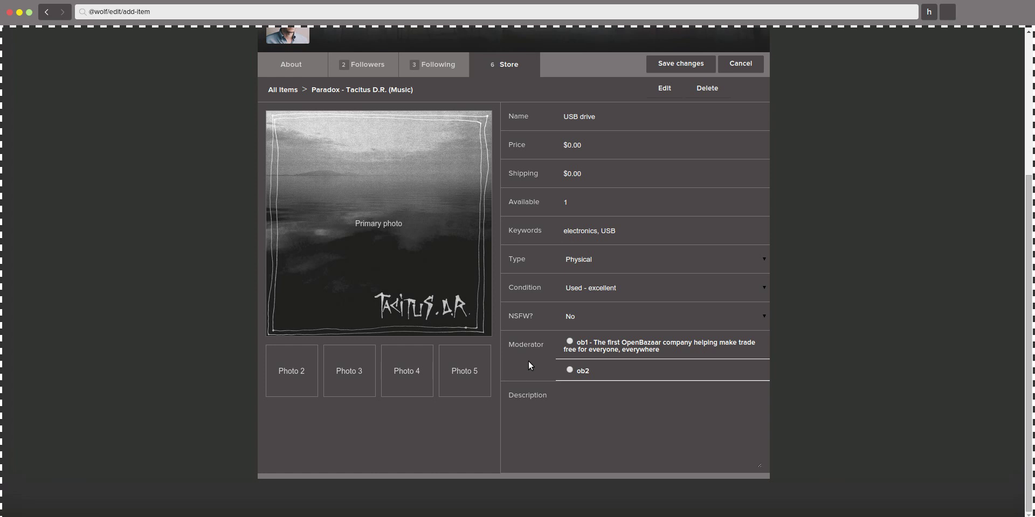
click(617, 435)
click(377, 225)
click(705, 344)
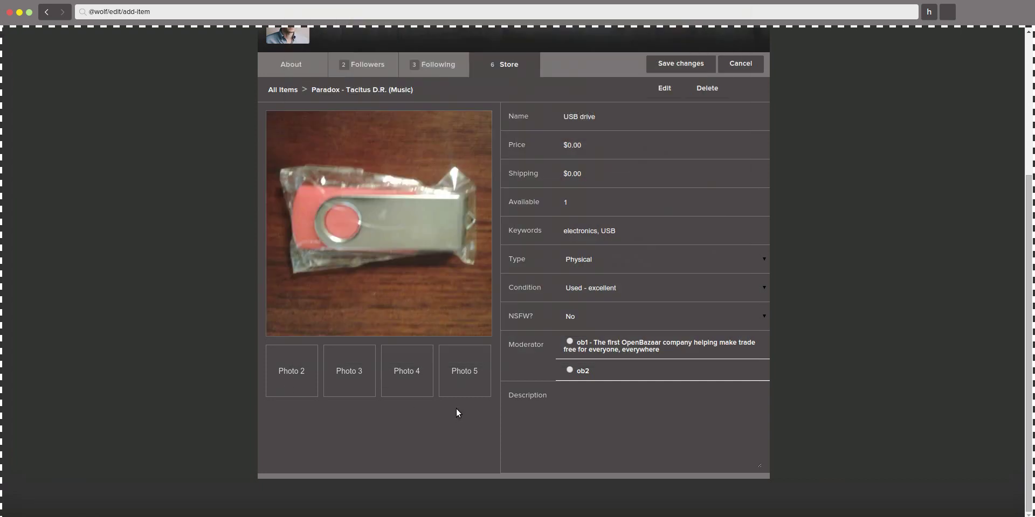
scroll(456, 408, up, 1)
click(676, 121)
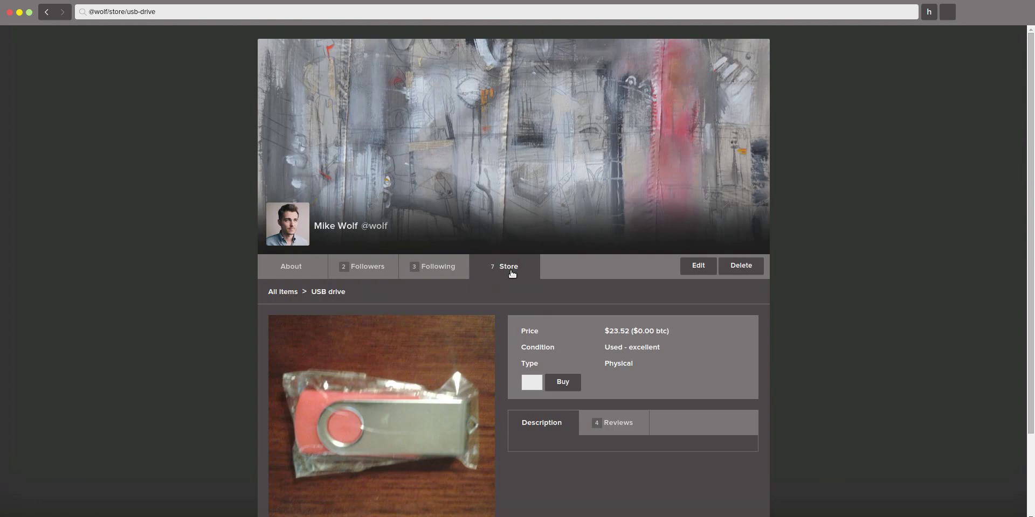
click(512, 274)
scroll(790, 344, down, 4)
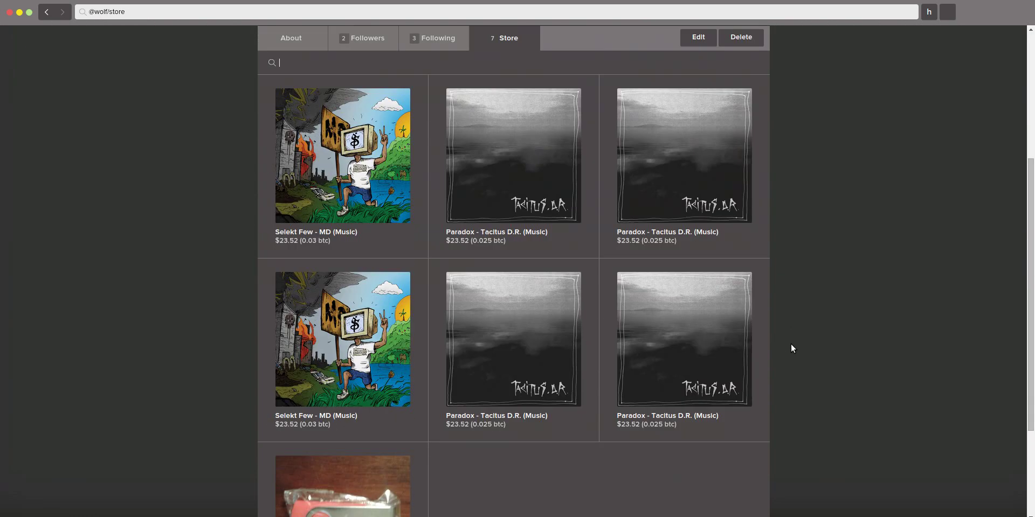
mouse_move(353, 457)
scroll(353, 457, down, 1)
scroll(310, 426, down, 1)
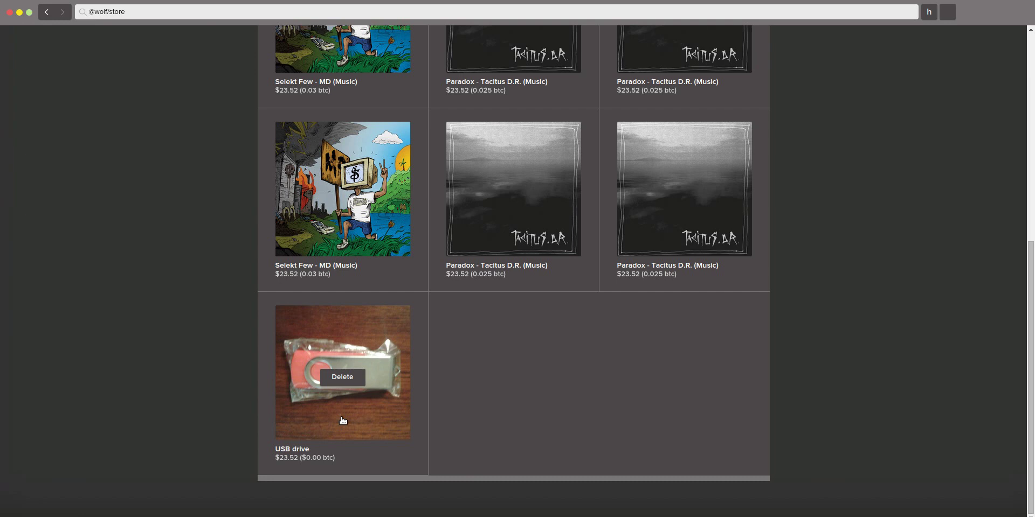
click(342, 420)
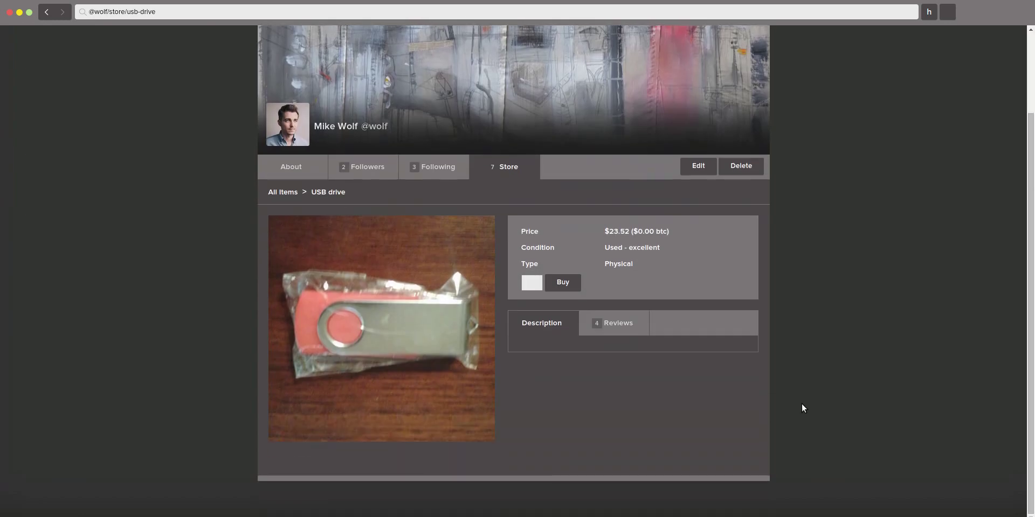
scroll(570, 305, up, 2)
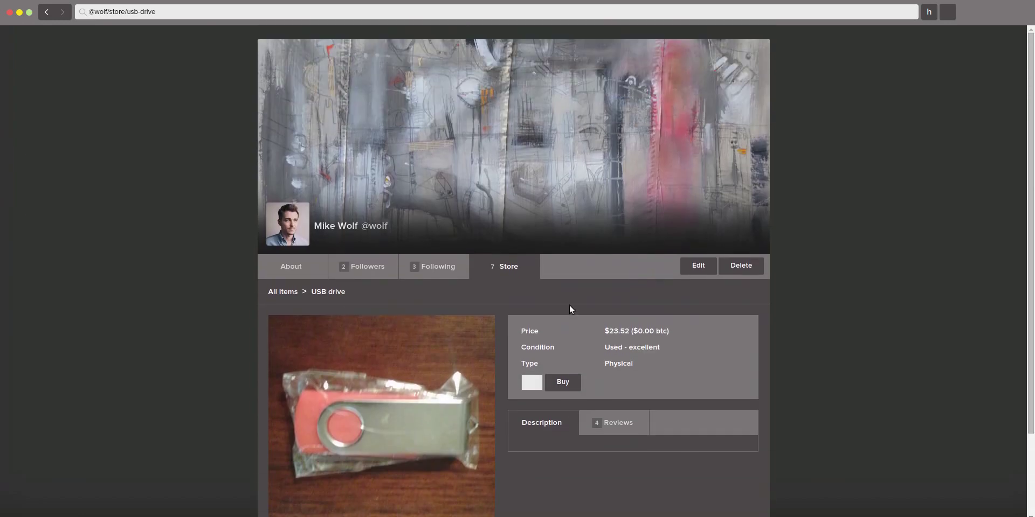
- Open Purchases, search them for 'clock', then clear the search
click(948, 15)
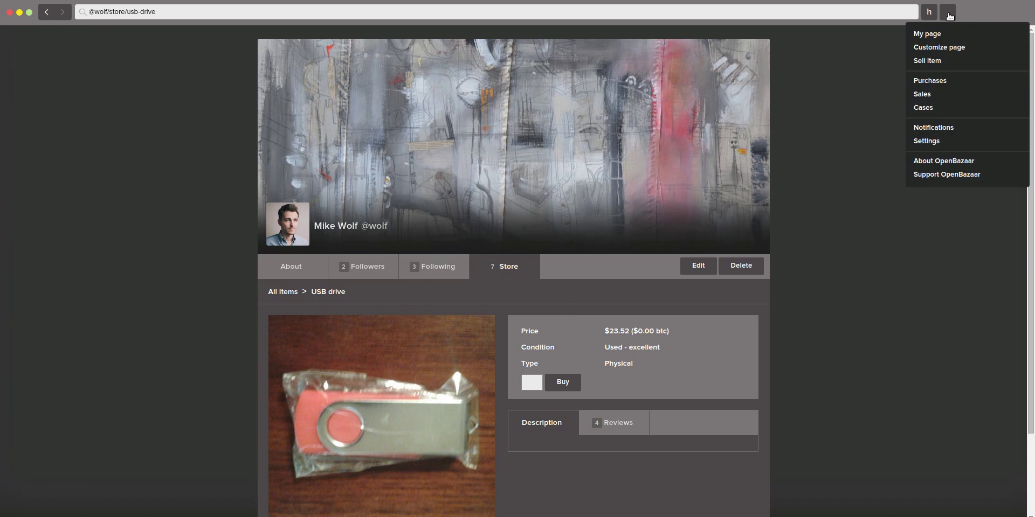
click(937, 85)
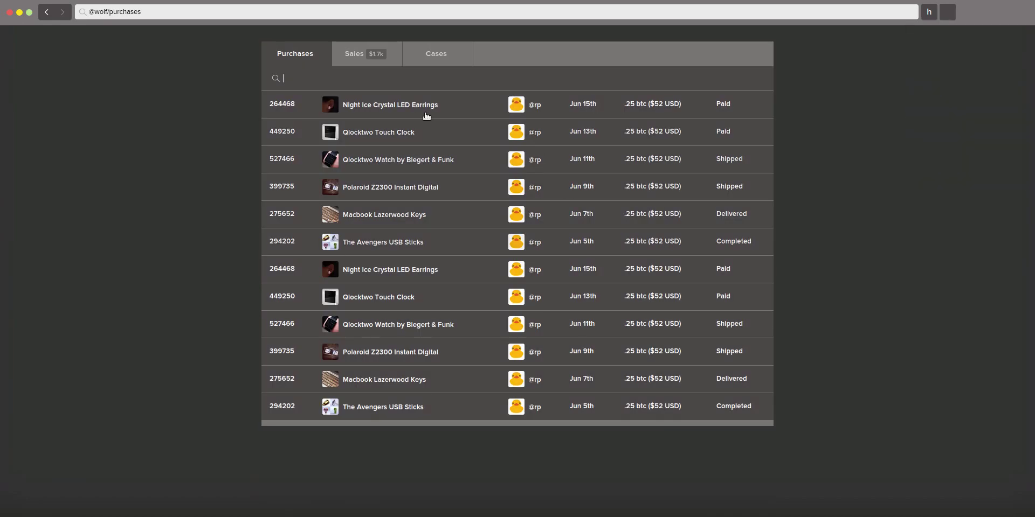
click(412, 84)
text(c)
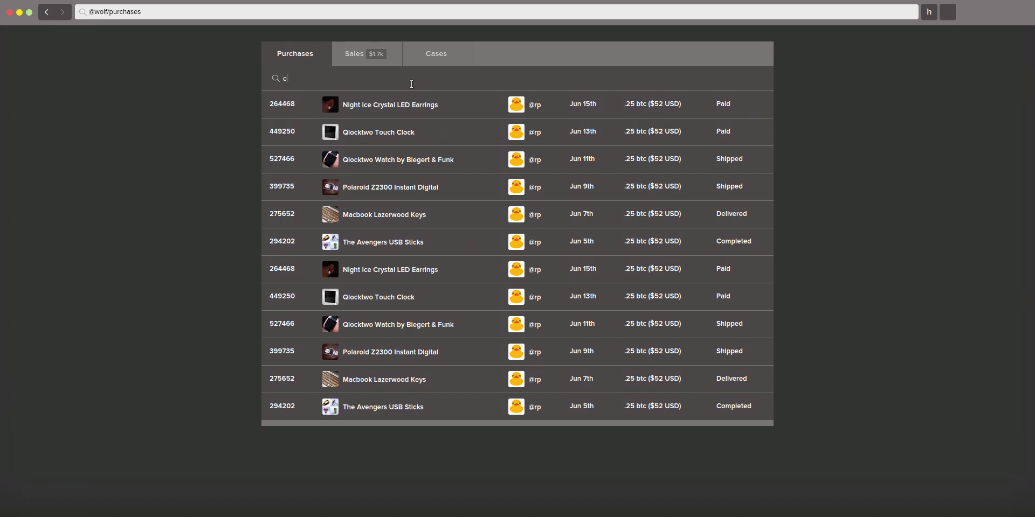
text(lock)
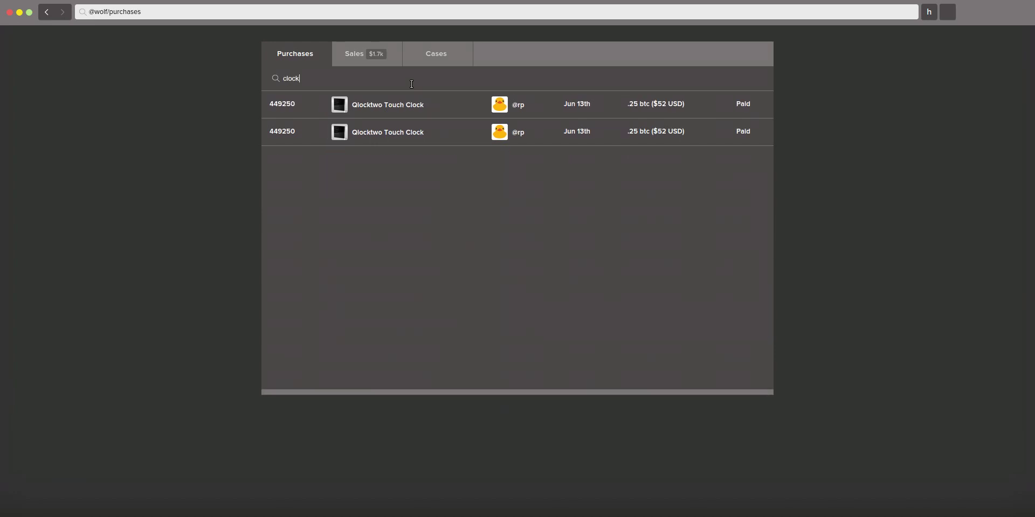
key(BackSpace)
key(BackSpace)
key(BackSpace)
key(BackSpace)
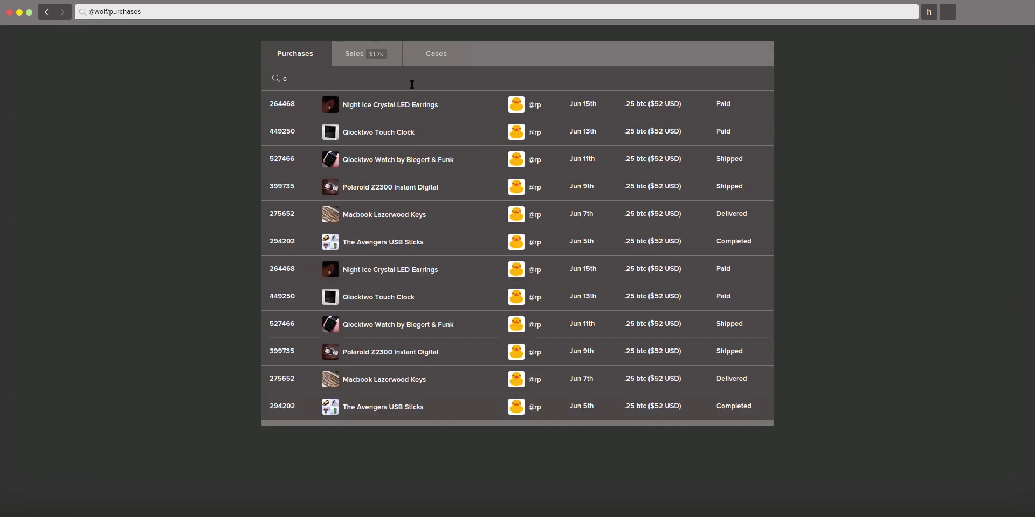
- Switch to Sales, clear the search text, and open the Cases list
click(379, 60)
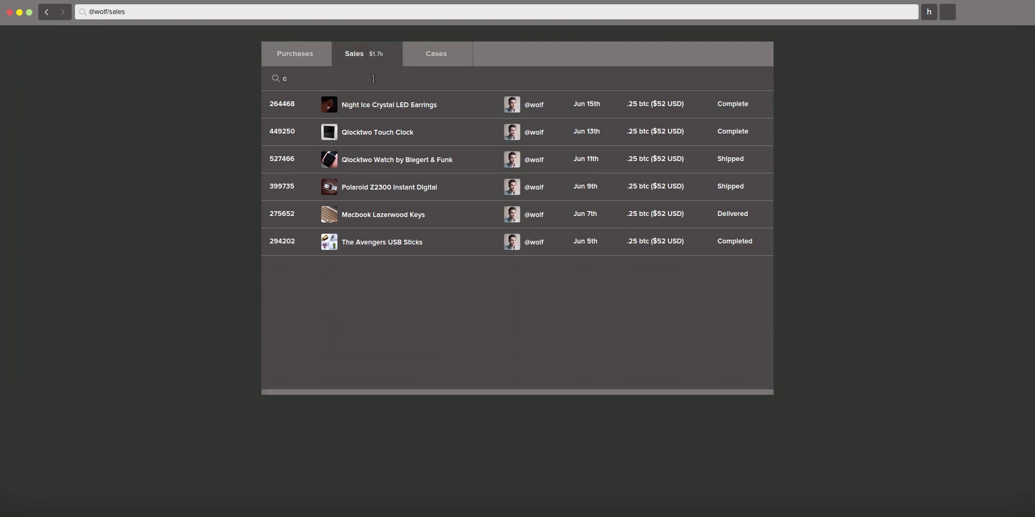
key(BackSpace)
click(437, 65)
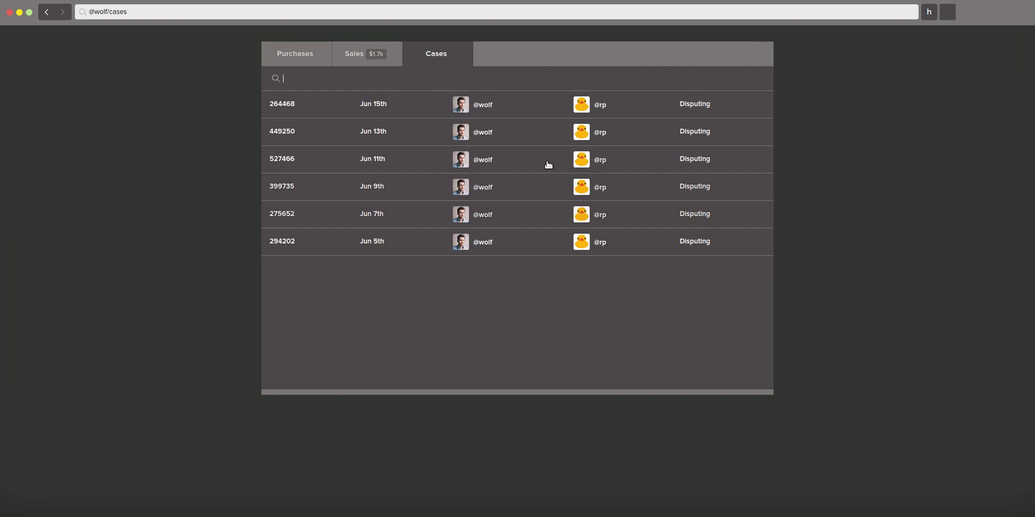
- Open the General settings page with name, avatar, bitcoin address, country, currency and time zone
click(948, 13)
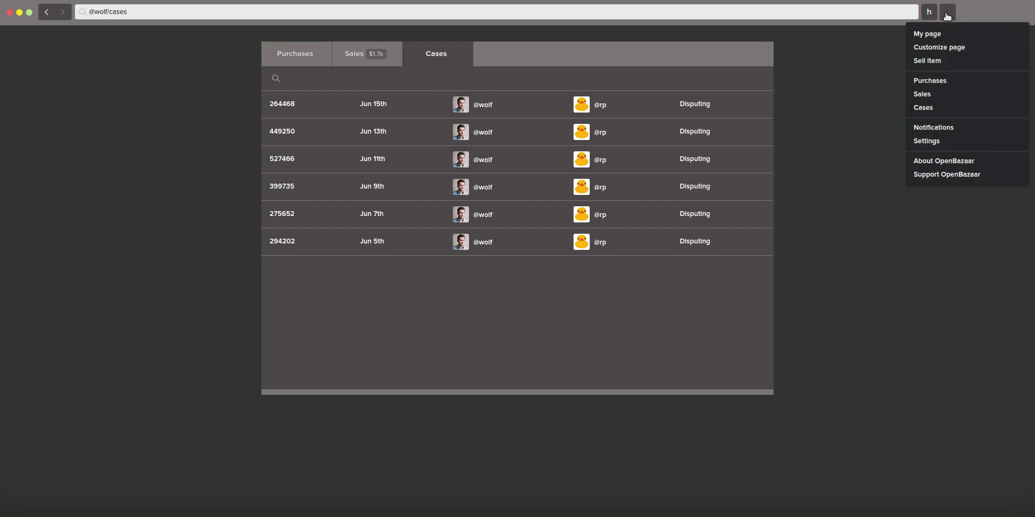
click(927, 141)
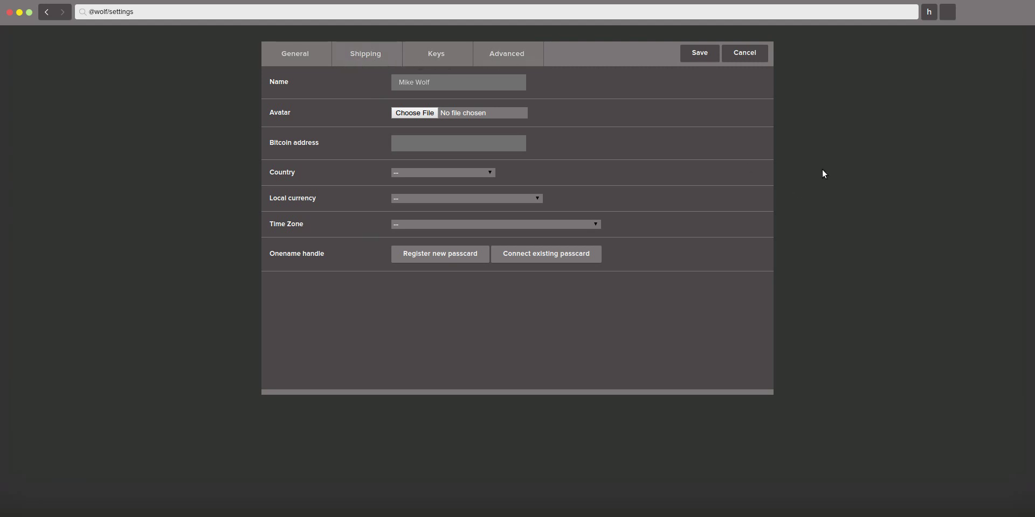
click(948, 17)
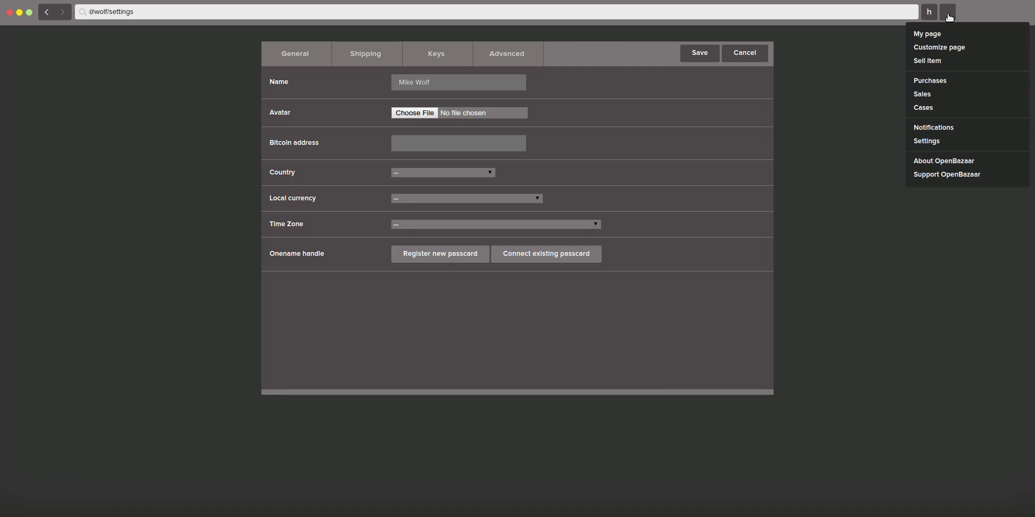
- Go back to your seven-item store page and expand the sidebar's recent chat conversations
click(902, 76)
click(928, 15)
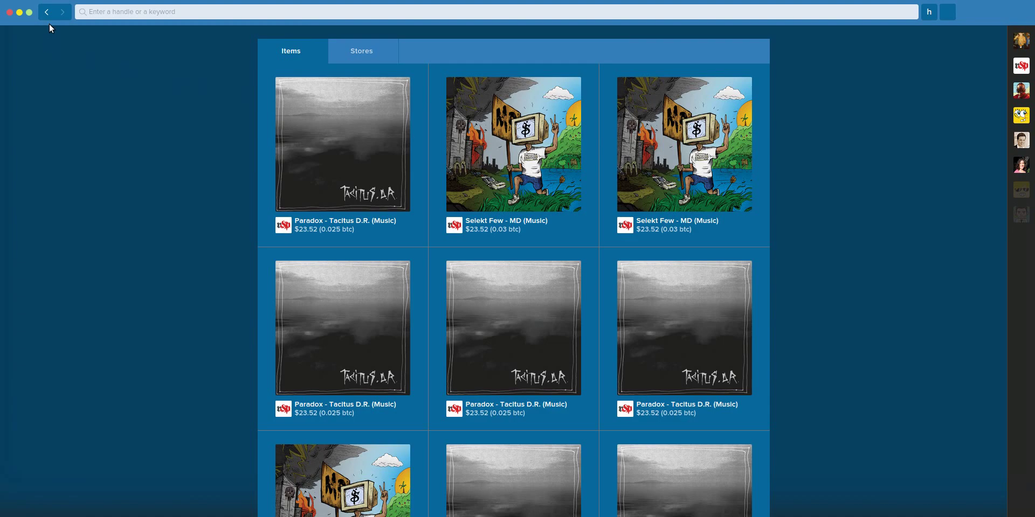
click(48, 13)
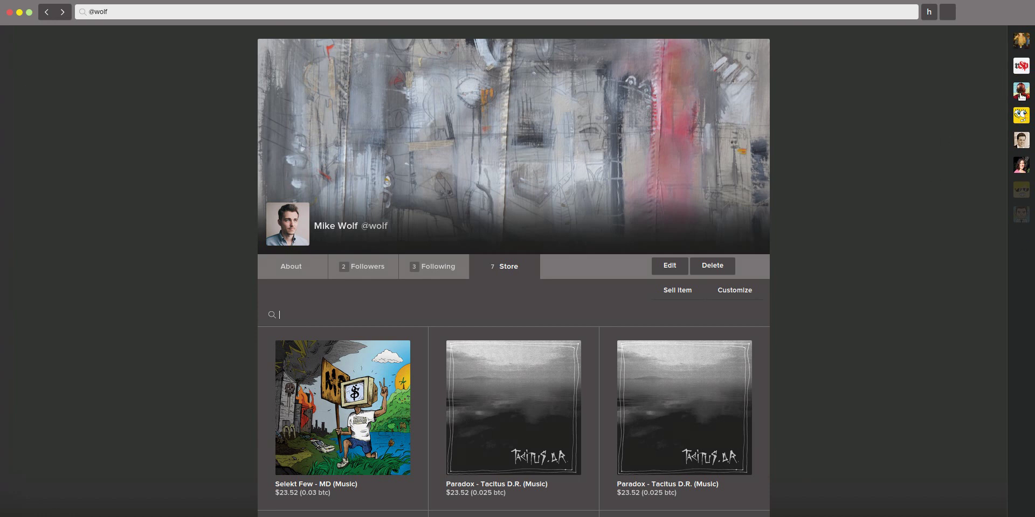
click(1024, 119)
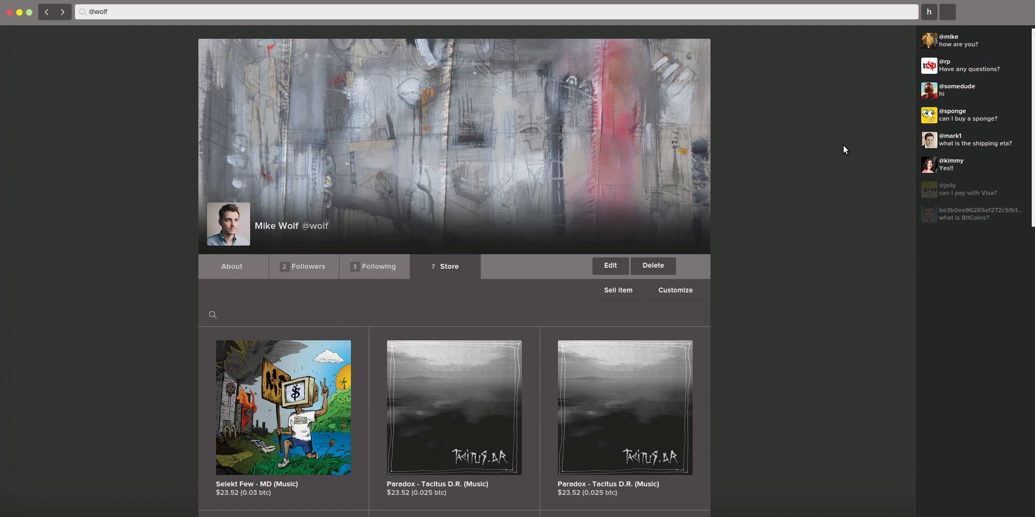